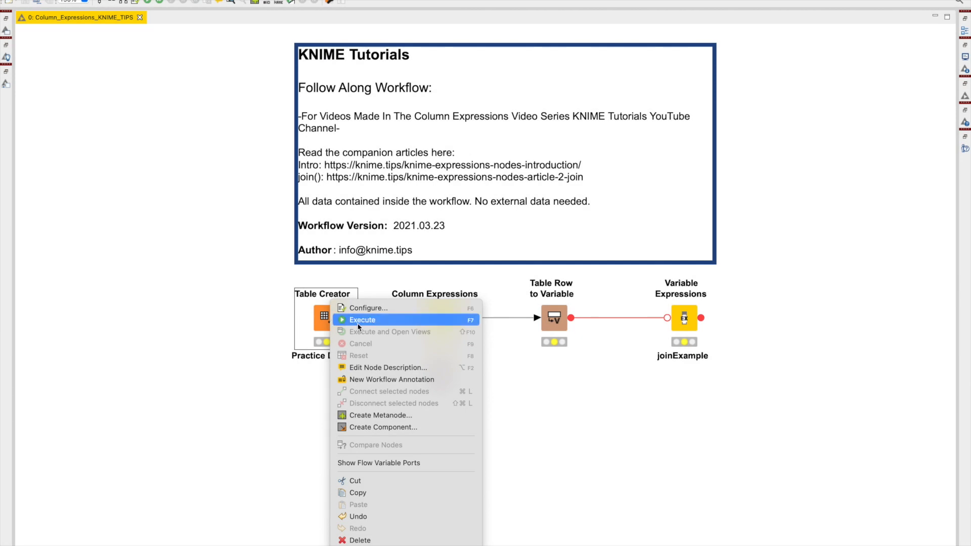
Execute the Table Creator node that holds the practice dataset.
click(365, 321)
click(329, 377)
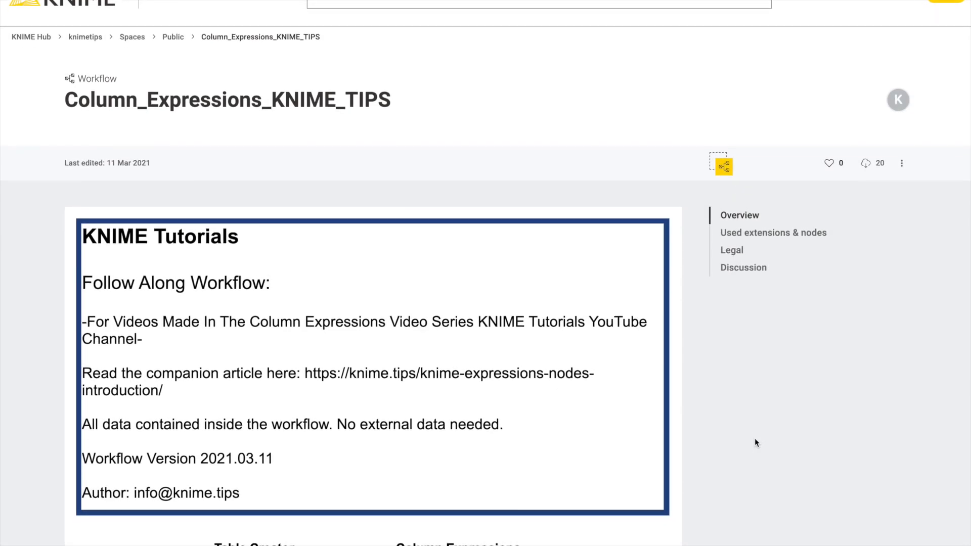
Look over the Column_Expressions_KNIME_TIPS workflow page on KNIME Hub down to its node diagram.
scroll(754, 438, down, 3)
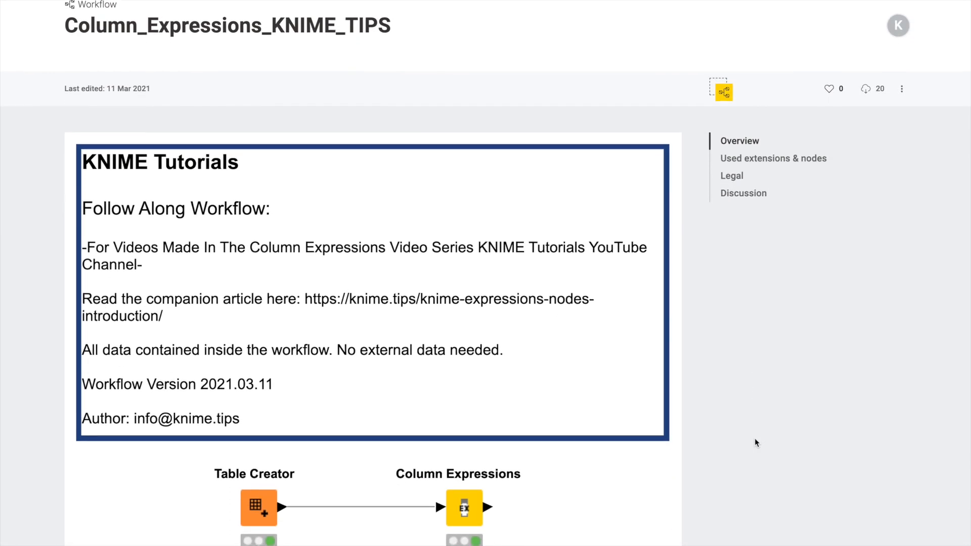
scroll(754, 438, down, 3)
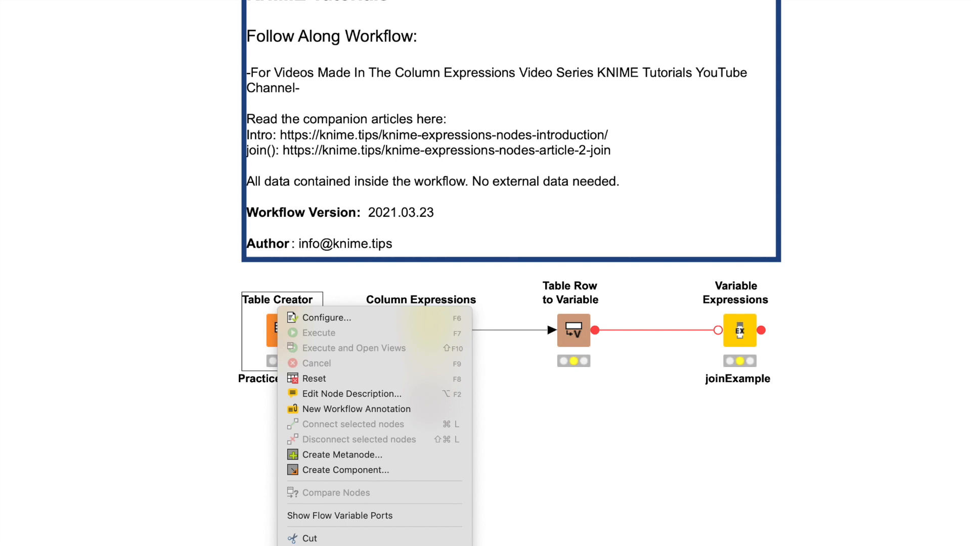
Inspect the Table Creator's output table with its columns widened enough to read the full headers, and close it.
click(338, 545)
drag(212, 85, 355, 91)
click(411, 88)
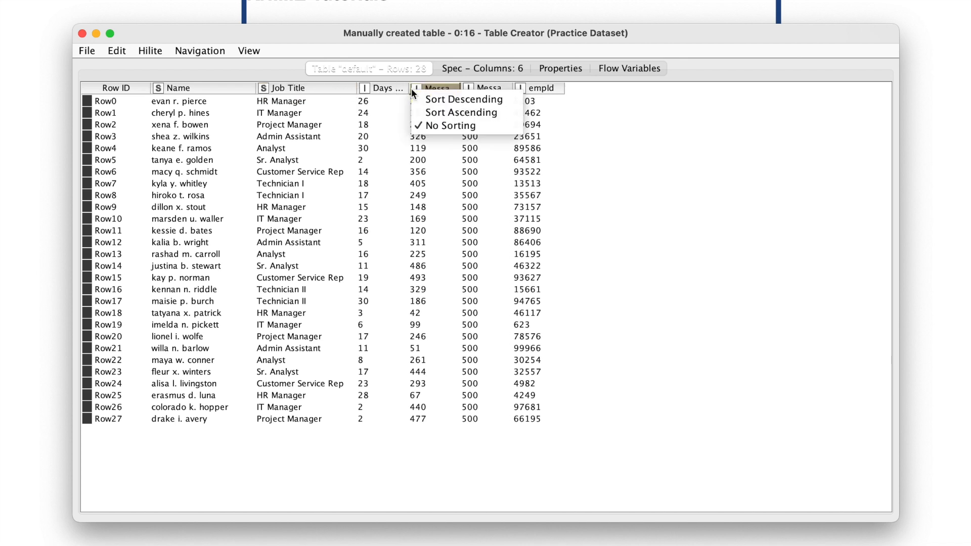
drag(411, 88, 735, 87)
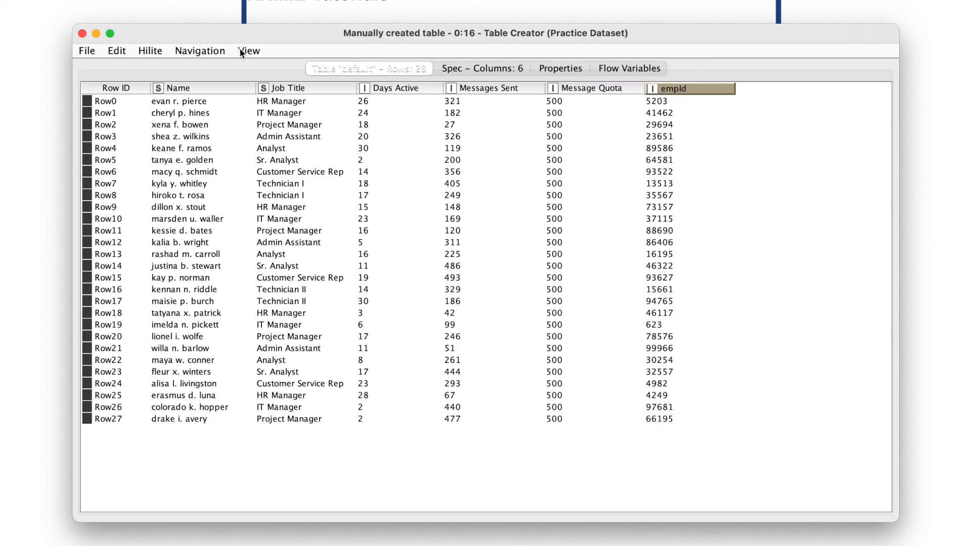
click(82, 33)
Open the Column Expressions node's configuration and show the beginning of the uniqueId expression.
click(435, 337)
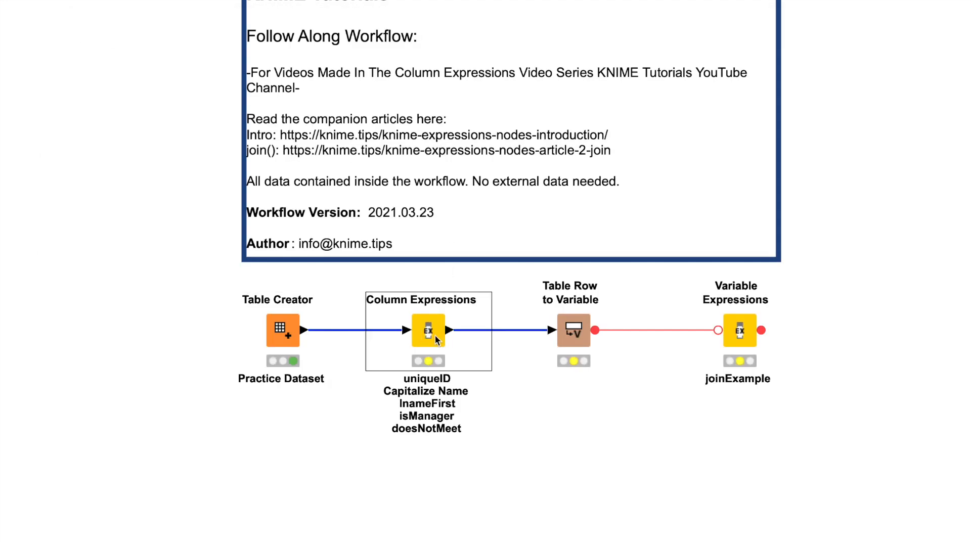
double_click(436, 336)
double_click(502, 41)
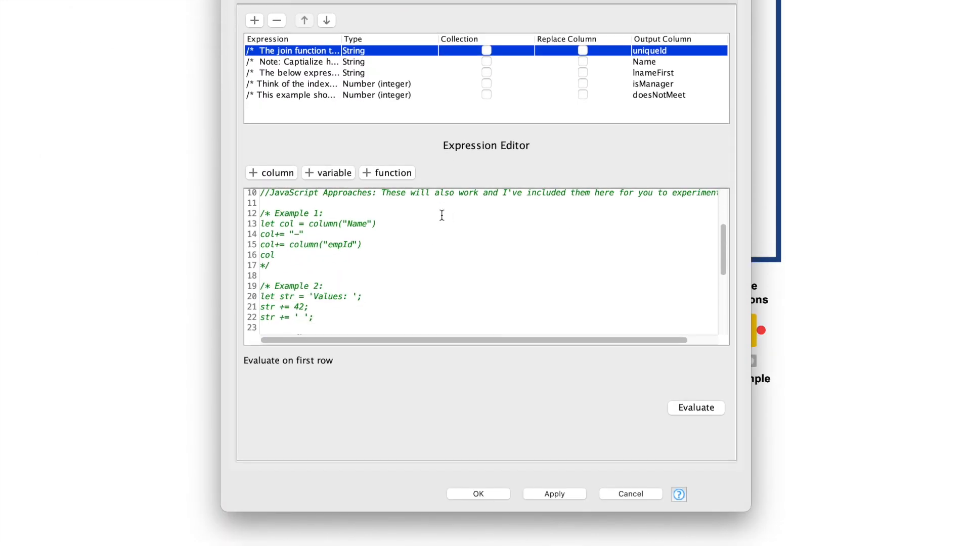
scroll(442, 216, up, 3)
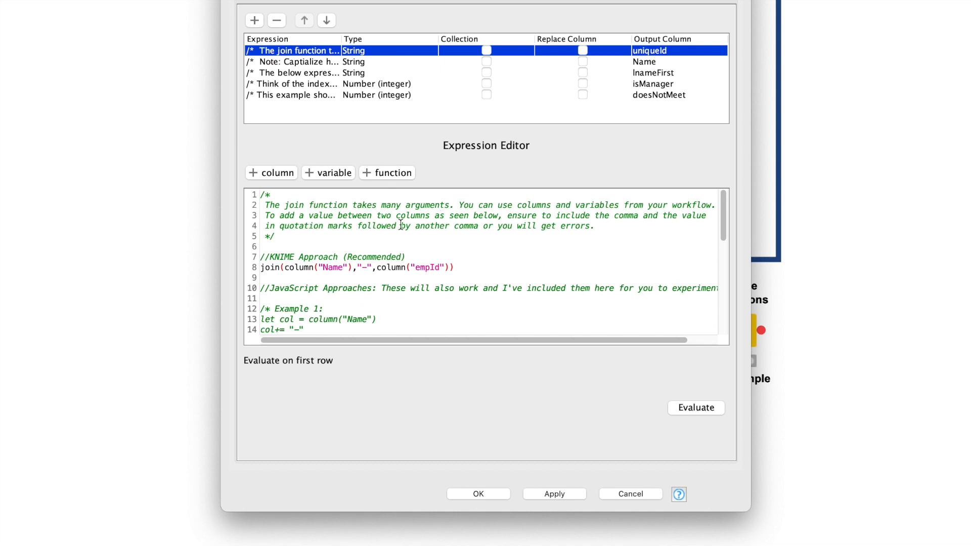
click(254, 21)
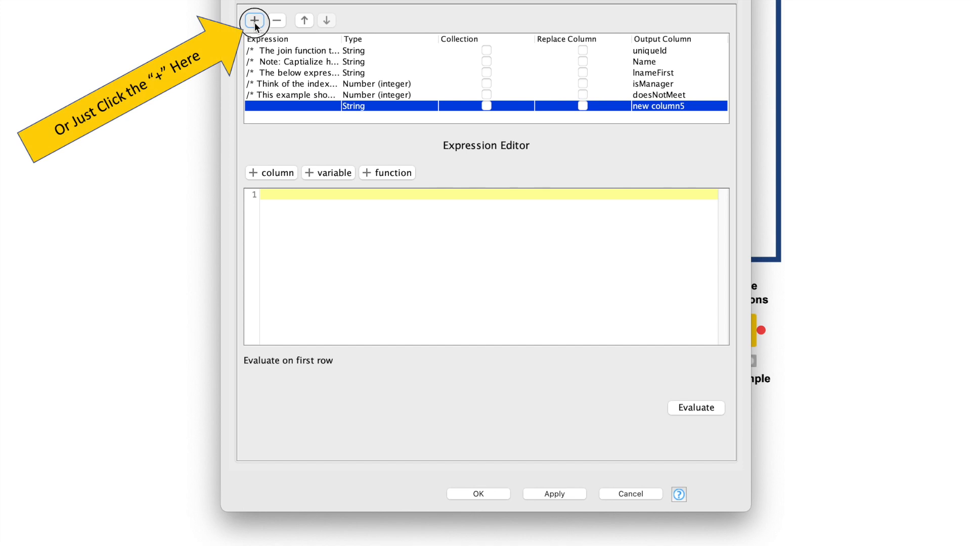
click(254, 20)
click(277, 20)
click(277, 20)
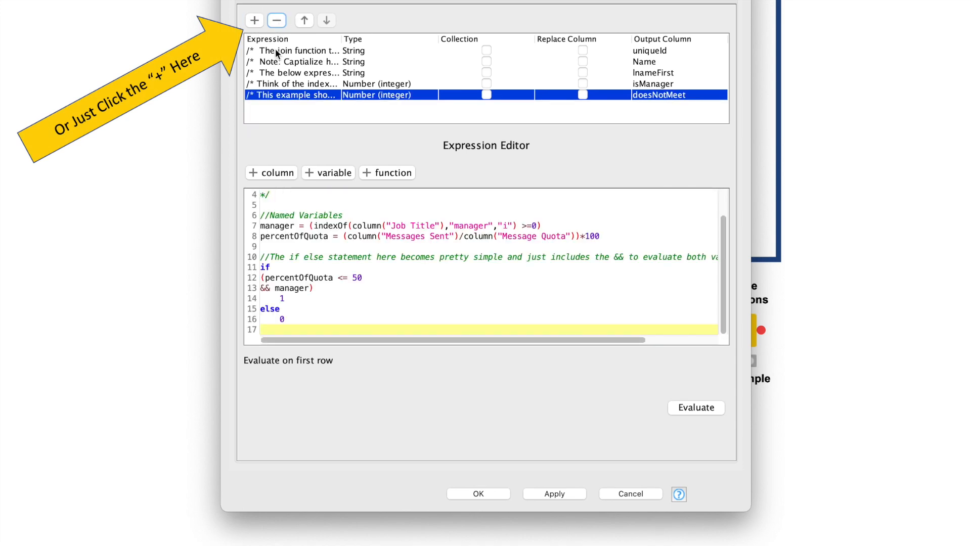
Clear the join line under the KNIME Approach comment in the uniqueId expression, keeping a blank line 8.
click(285, 51)
scroll(298, 212, up, 6)
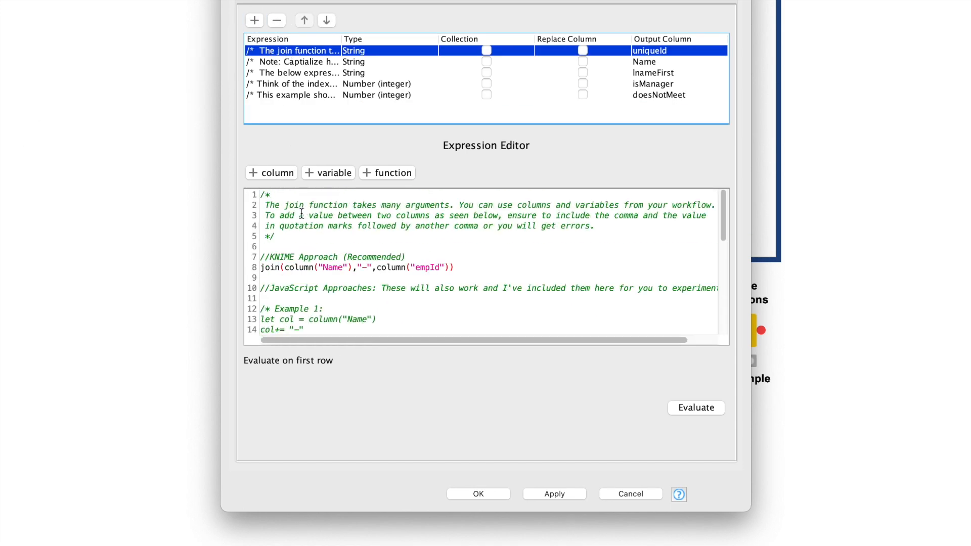
drag(258, 270, 463, 273)
key(BackSpace)
key(Return)
key(Up)
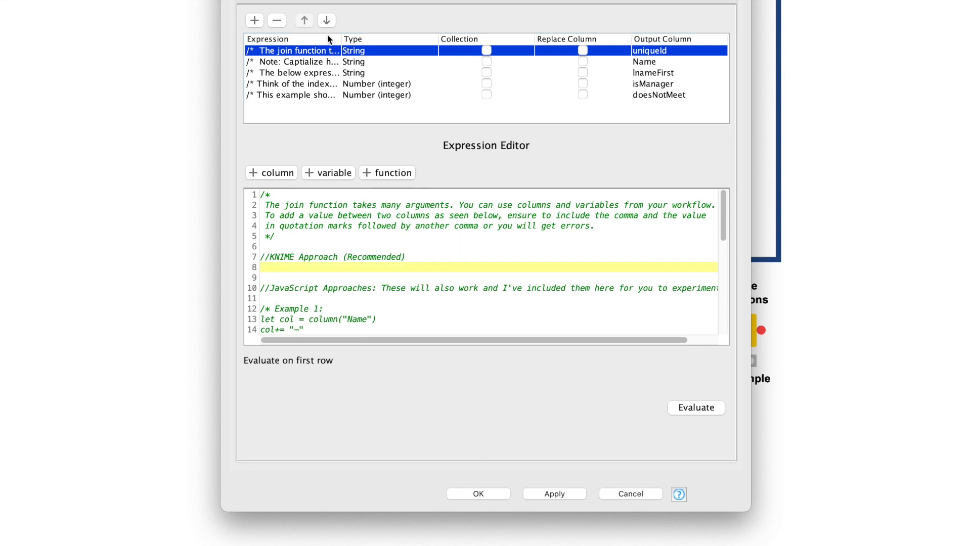
Enlarge the configuration dialog and insert the join(str...) function on blank line 8 of the uniqueId expression.
drag(342, 38, 399, 39)
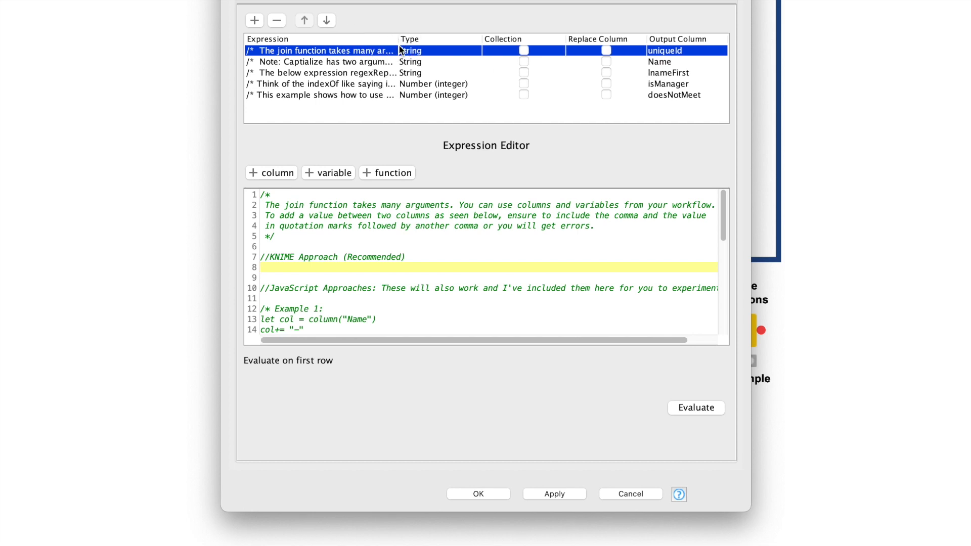
drag(747, 512, 837, 542)
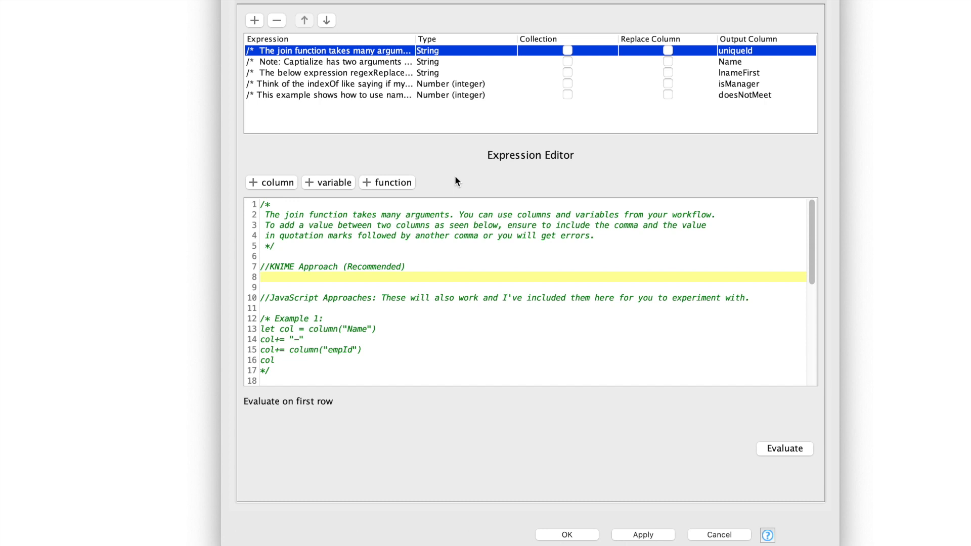
click(392, 182)
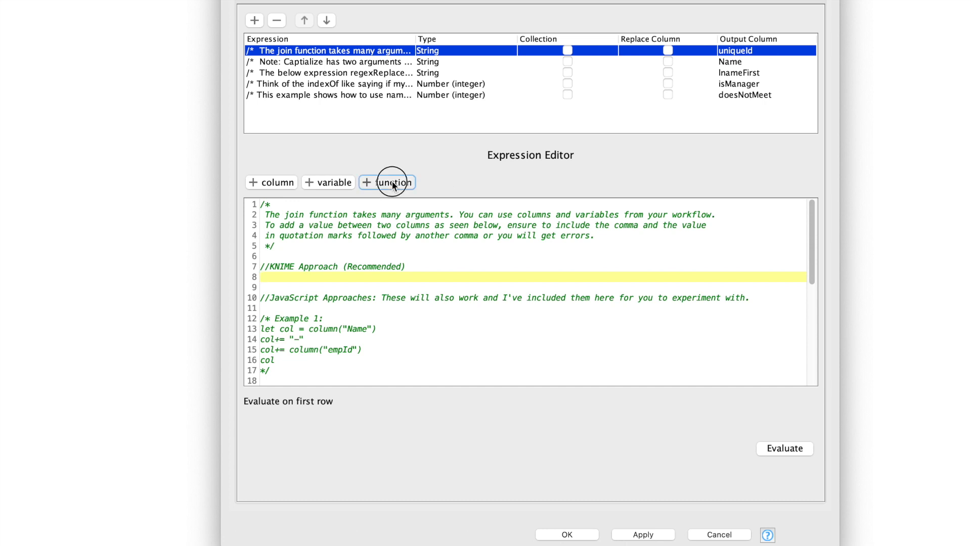
scroll(469, 262, up, 3)
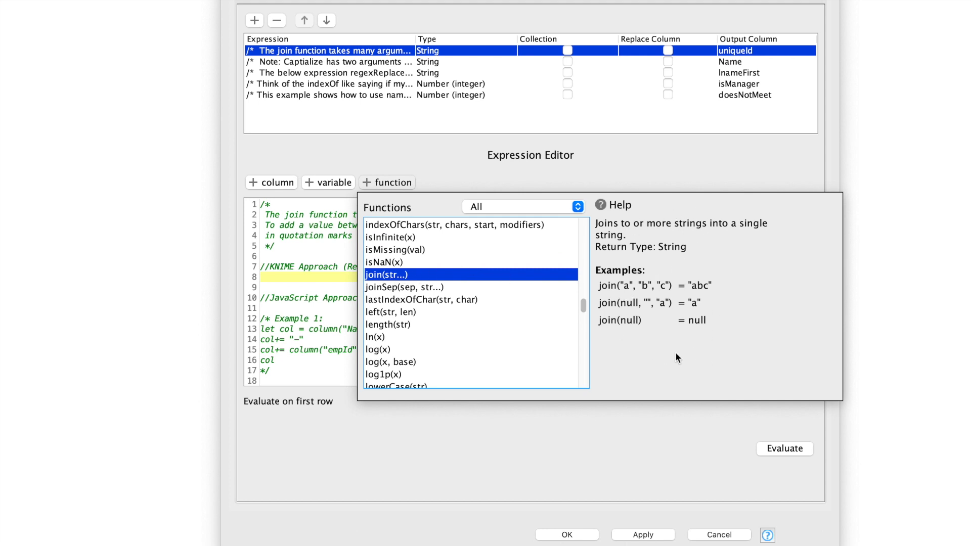
double_click(440, 275)
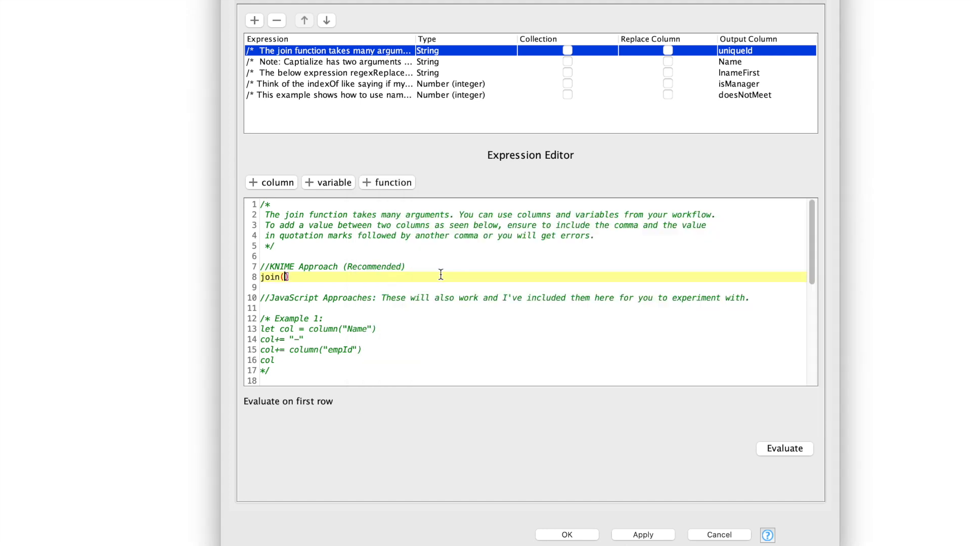
Insert the Name column as the first argument inside the join function's parentheses.
click(295, 278)
click(283, 276)
click(296, 279)
click(283, 277)
click(273, 186)
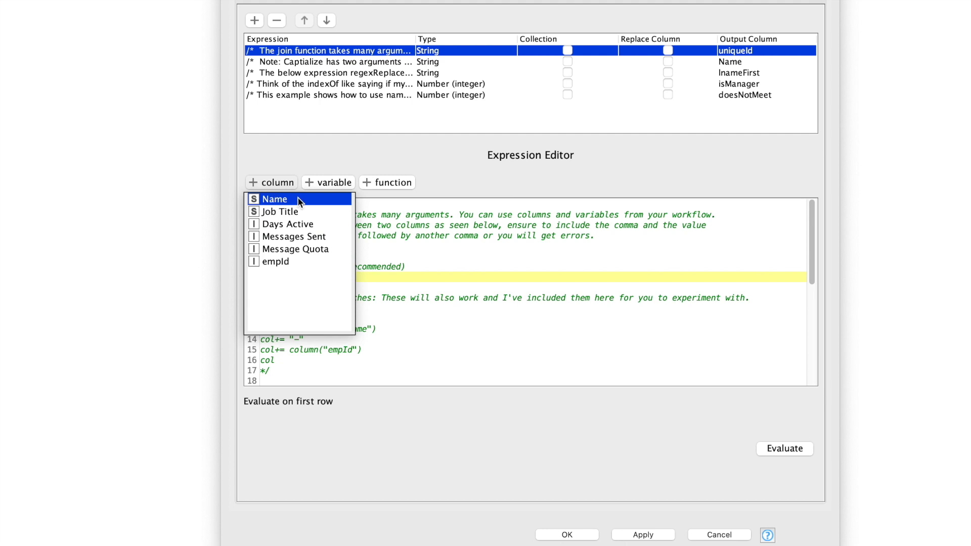
click(299, 199)
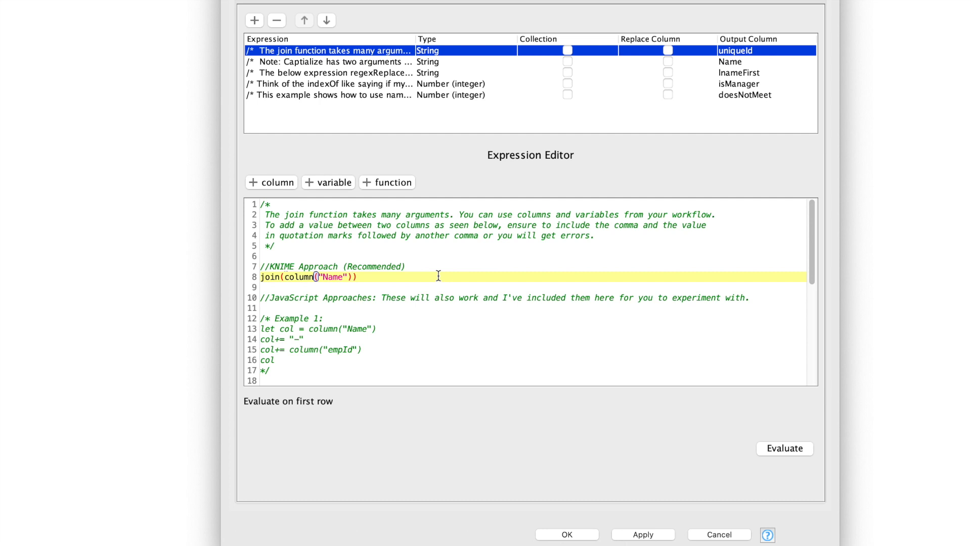
Complete the join function with a quoted "-" separator and the empId column, ending with its closing parenthesis.
text(,"-",)
click(281, 185)
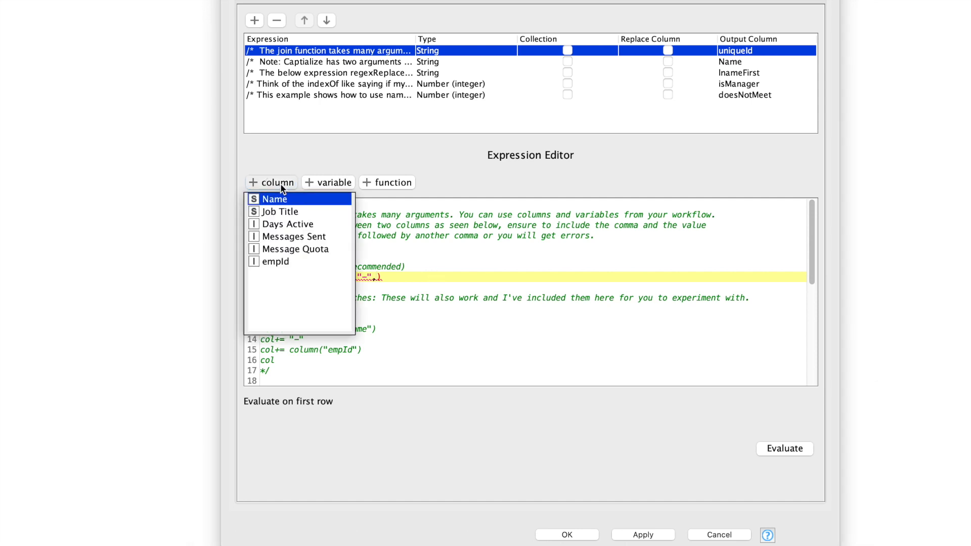
click(281, 262)
key(BackSpace)
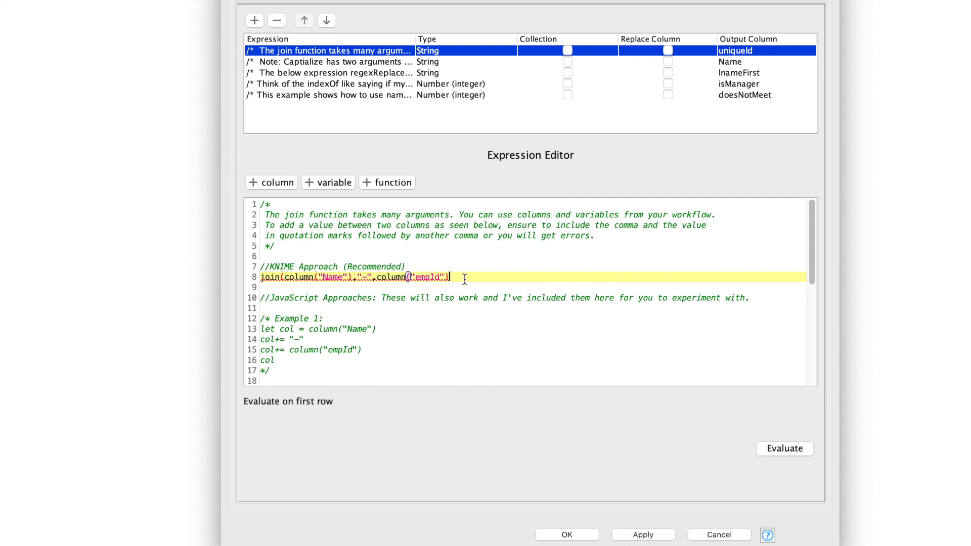
click(446, 276)
text())
click(469, 280)
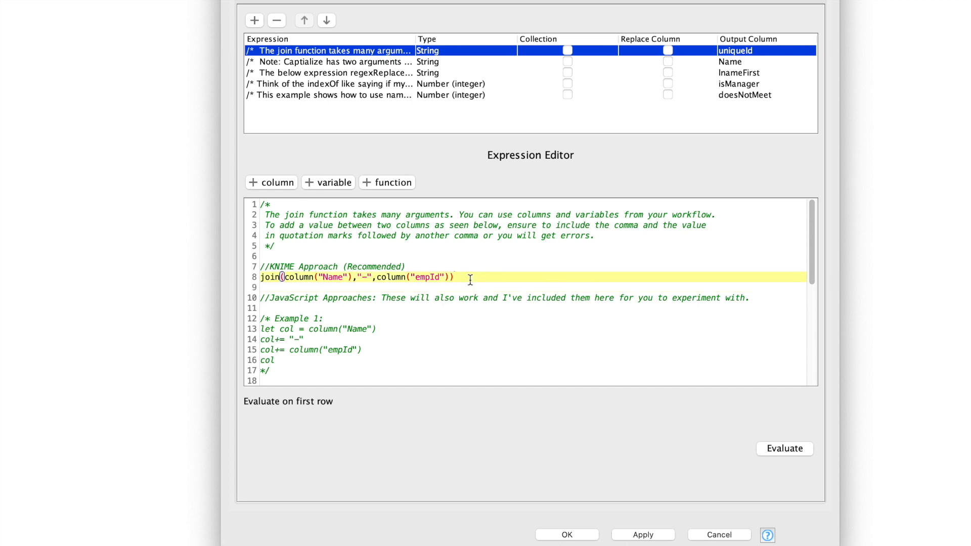
Add the unquoted number 42 as a final join argument and evaluate the expression on the first row.
click(361, 277)
key(BackSpace)
key(Left)
key(BackSpace)
click(464, 282)
key(Left)
text(,42)
click(776, 448)
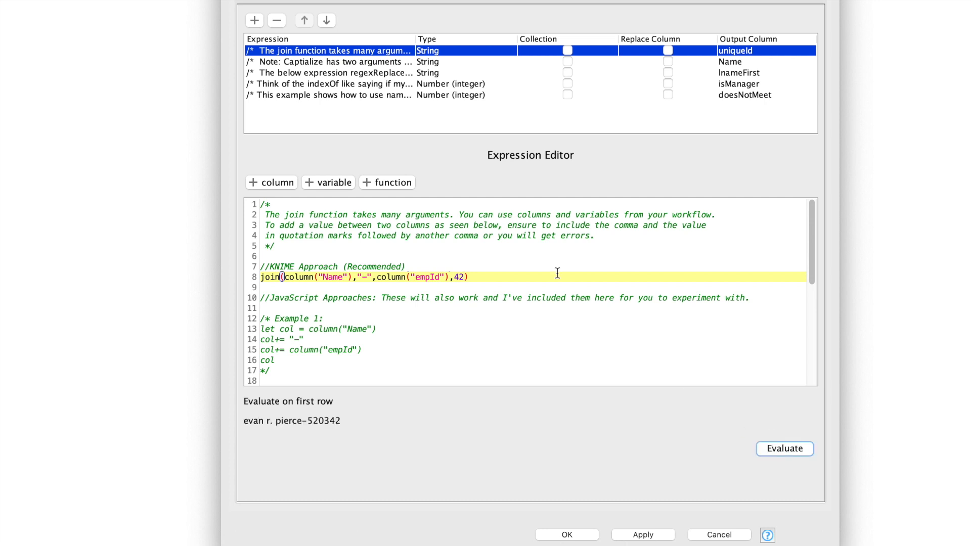
Remove the 42 argument and restore the line to join(column("Name"),"-",column("empId")).
click(479, 275)
key(BackSpace)
click(493, 287)
click(486, 277)
text())
key(BackSpace)
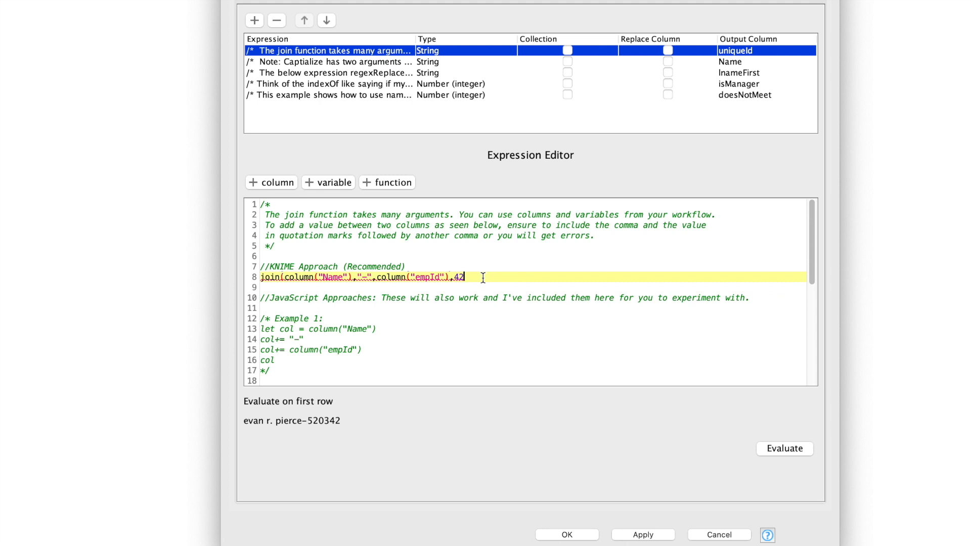
mouse_move(422, 279)
text()))
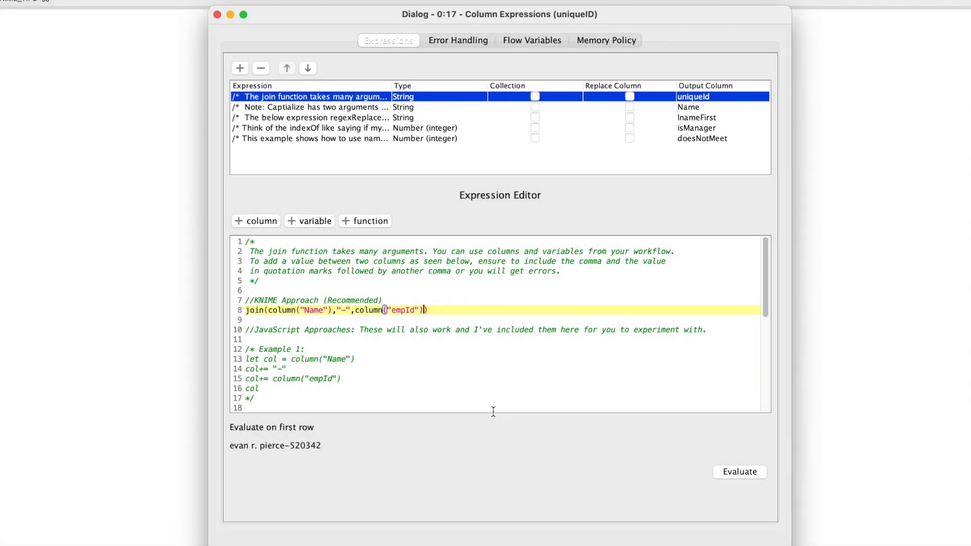
Evaluate the join of Name, "-" and empId on the first row.
click(740, 473)
click(749, 473)
Review the Name and lnameFirst expressions, and read through the JavaScript examples in the uniqueId expression.
drag(391, 84, 440, 83)
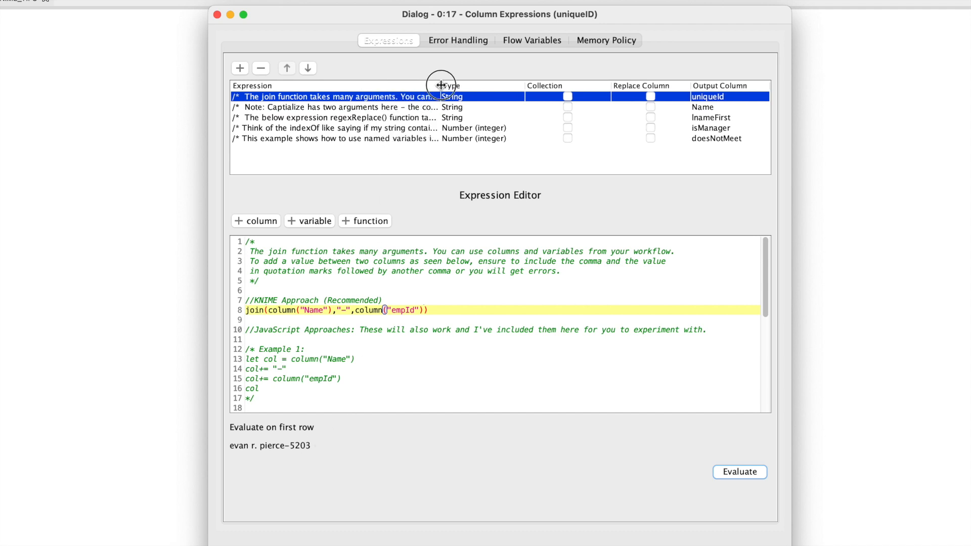
click(320, 107)
click(321, 117)
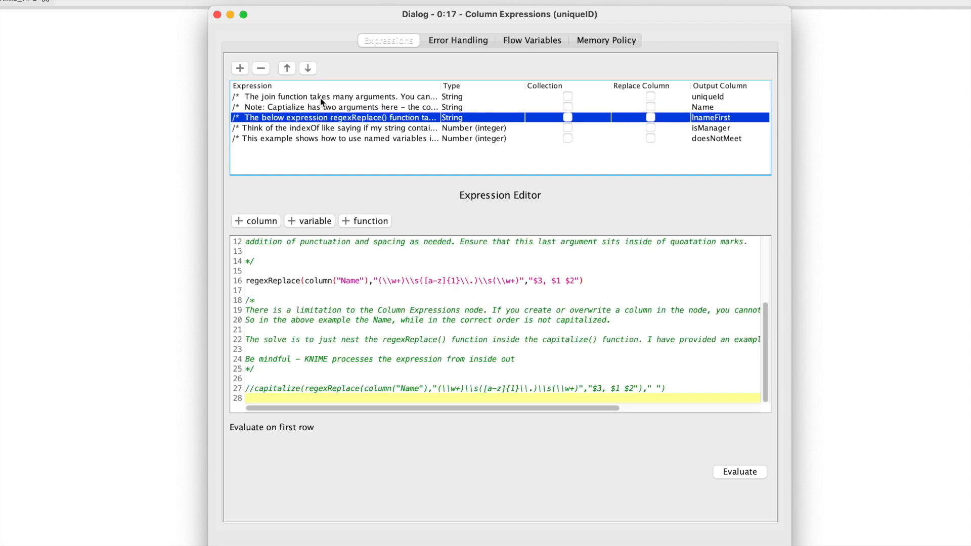
click(321, 97)
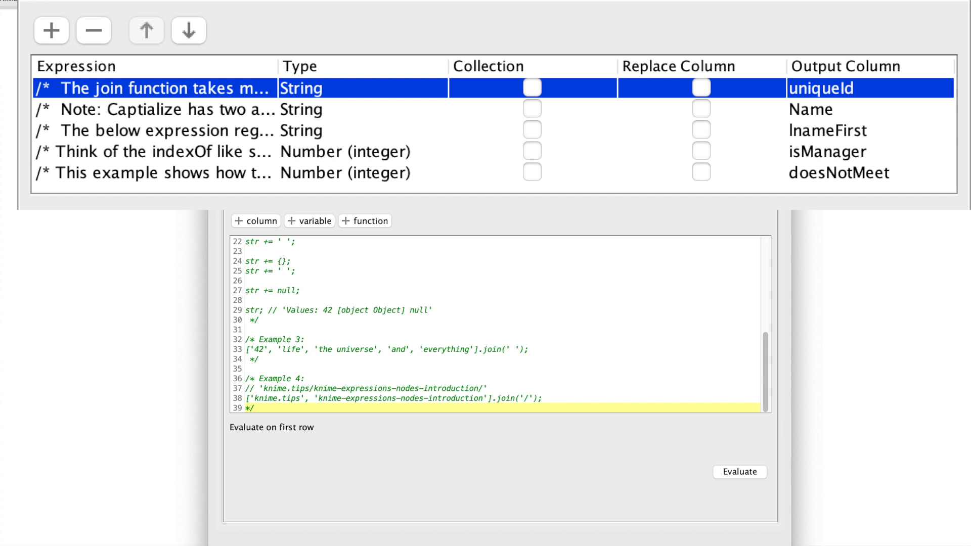
scroll(377, 305, up, 7)
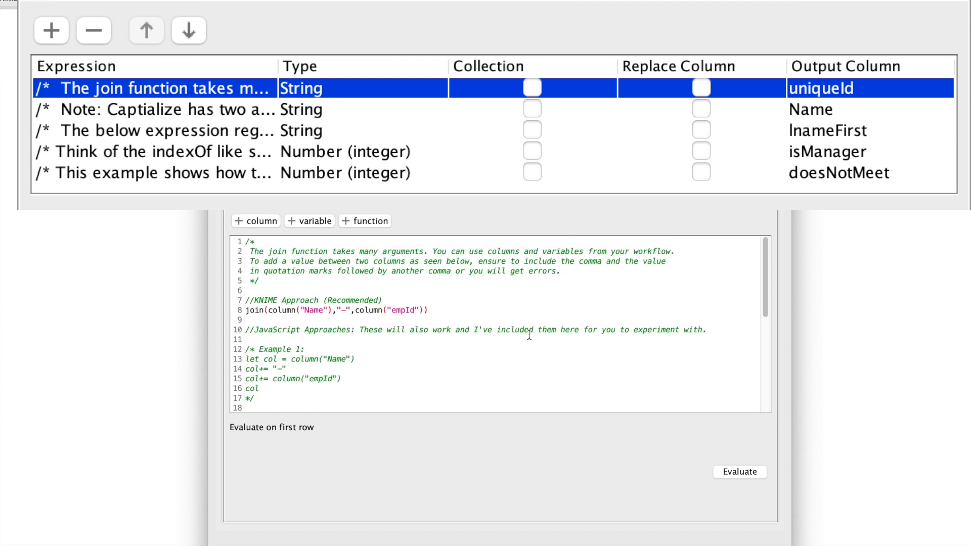
scroll(529, 335, down, 3)
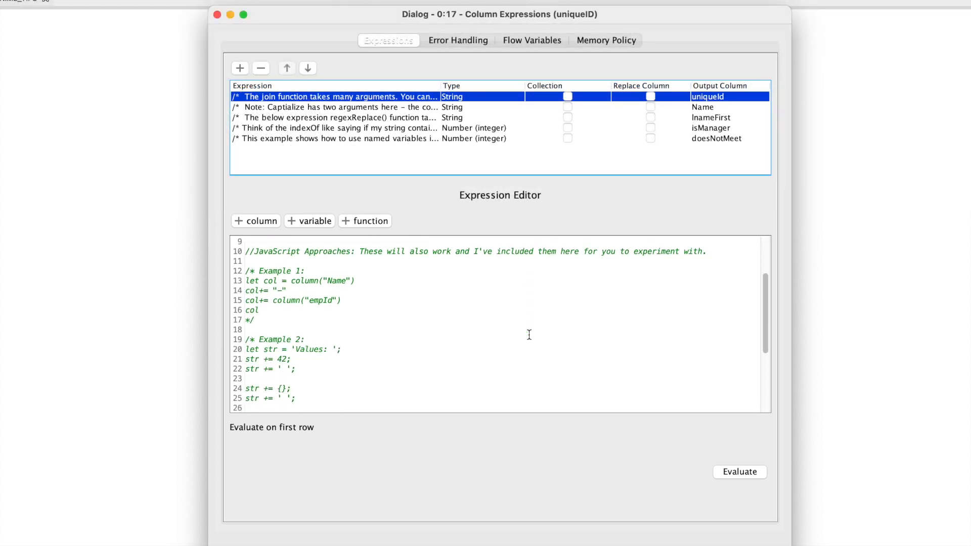
click(255, 253)
drag(255, 253, 399, 393)
click(398, 393)
scroll(399, 392, down, 5)
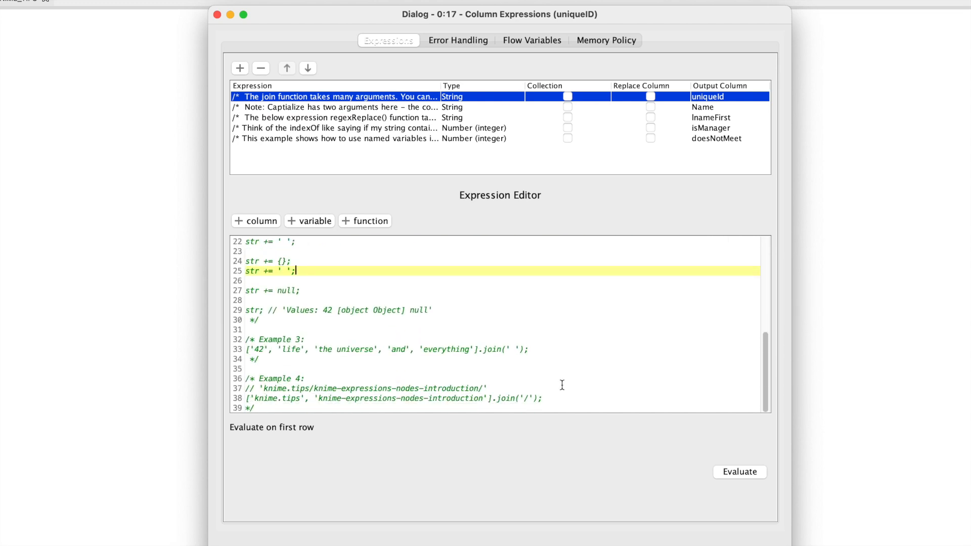
scroll(561, 385, up, 7)
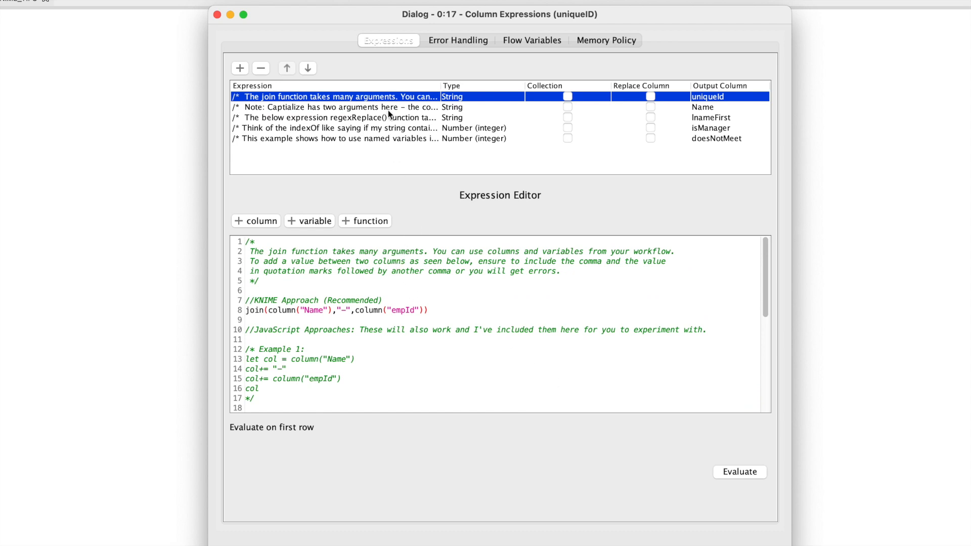
Try the Fail on script error option in the error handling settings and return to the expressions.
click(453, 42)
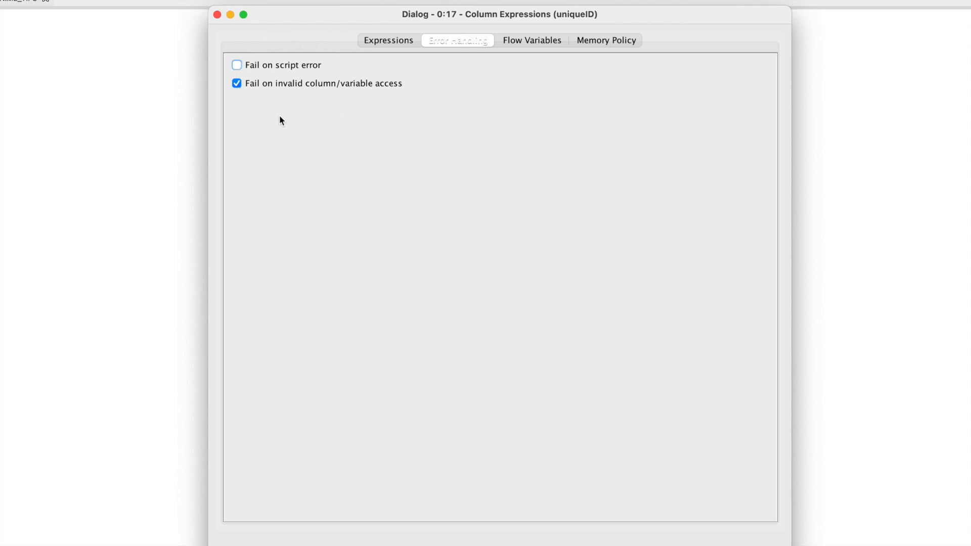
click(282, 64)
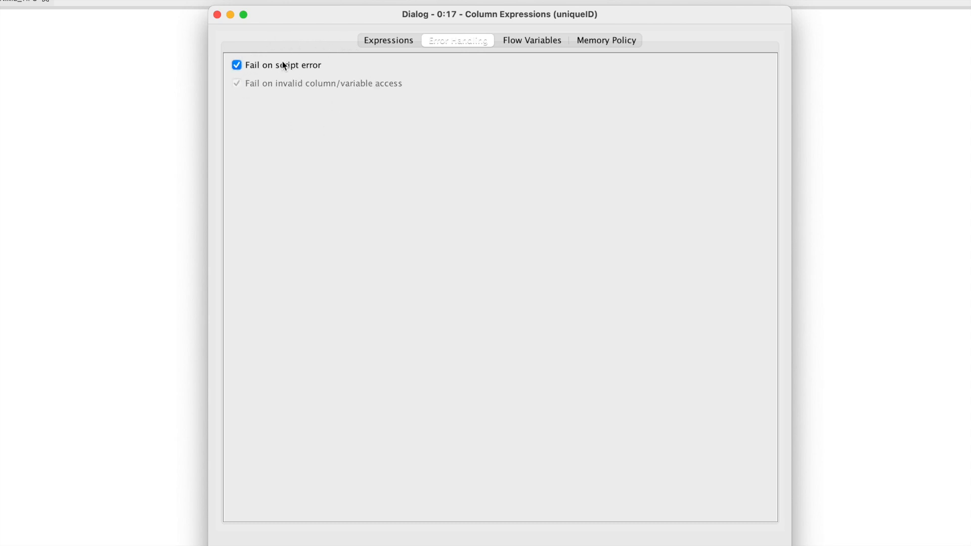
click(276, 69)
click(377, 40)
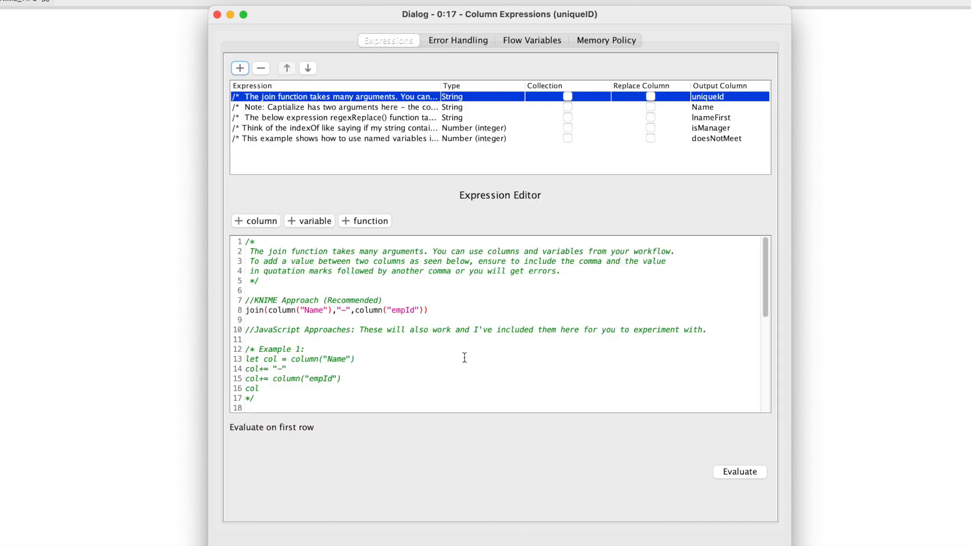
Keep String as the uniqueId output type, accept the configuration and execute the Column Expressions node.
click(484, 94)
click(484, 94)
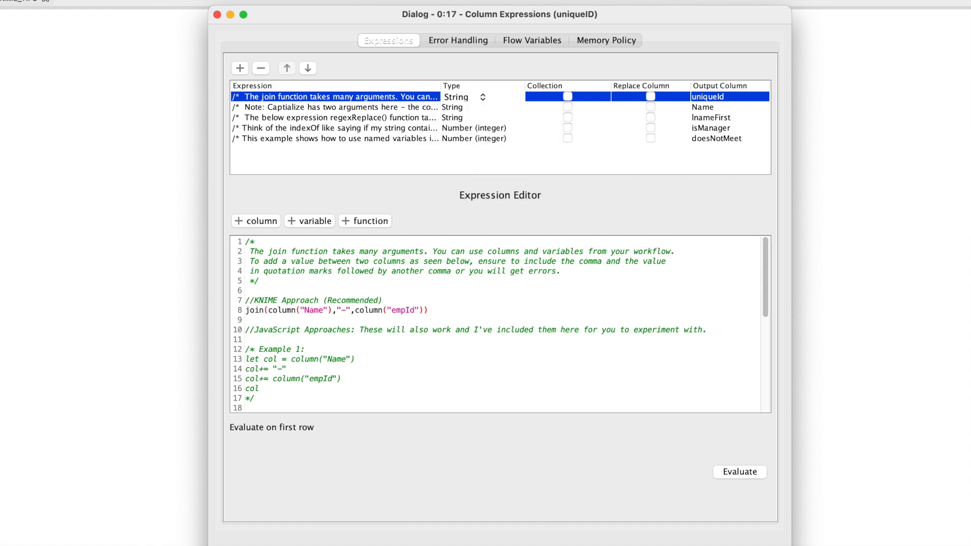
click(537, 545)
right_click(408, 353)
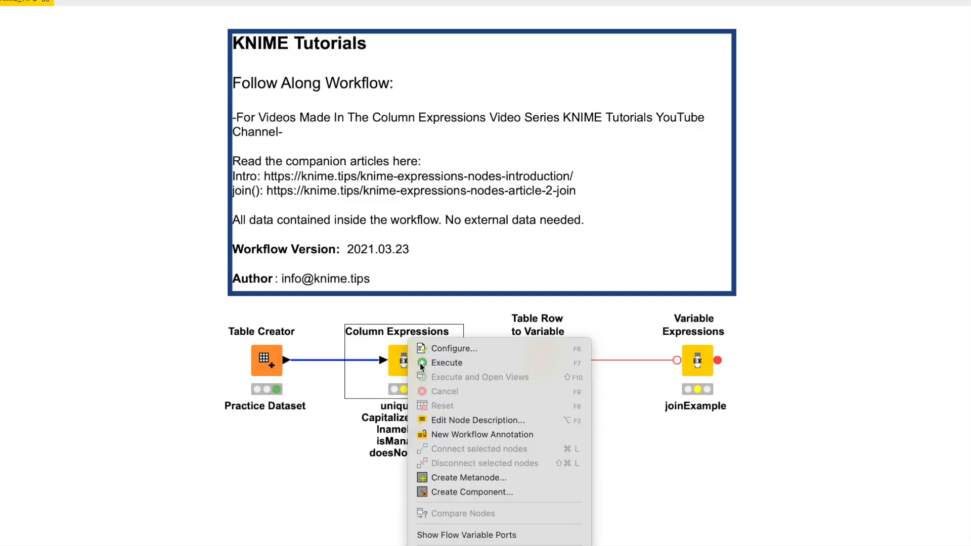
click(445, 362)
Open the Column Expressions node's output table and widen the uniqueId column to read the joined values.
right_click(421, 353)
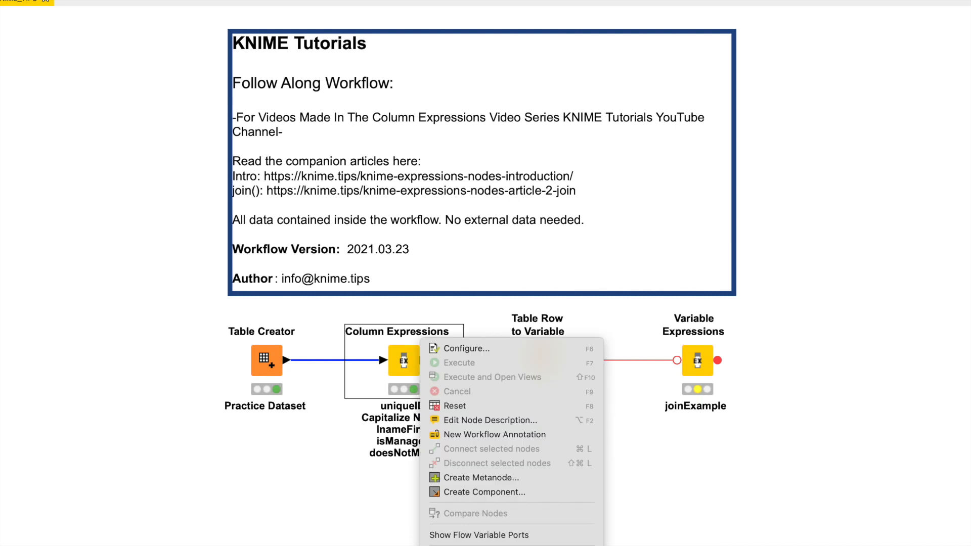
click(457, 545)
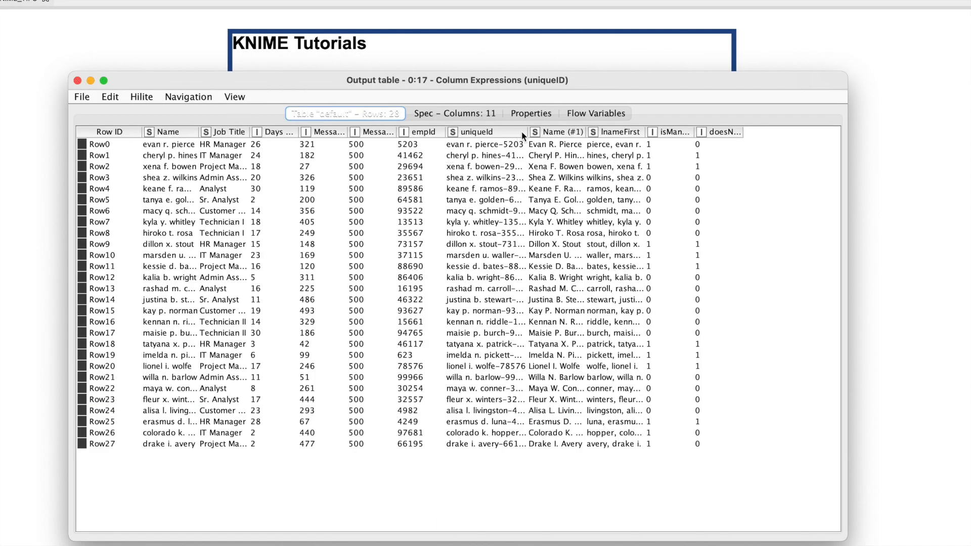
drag(521, 132, 574, 132)
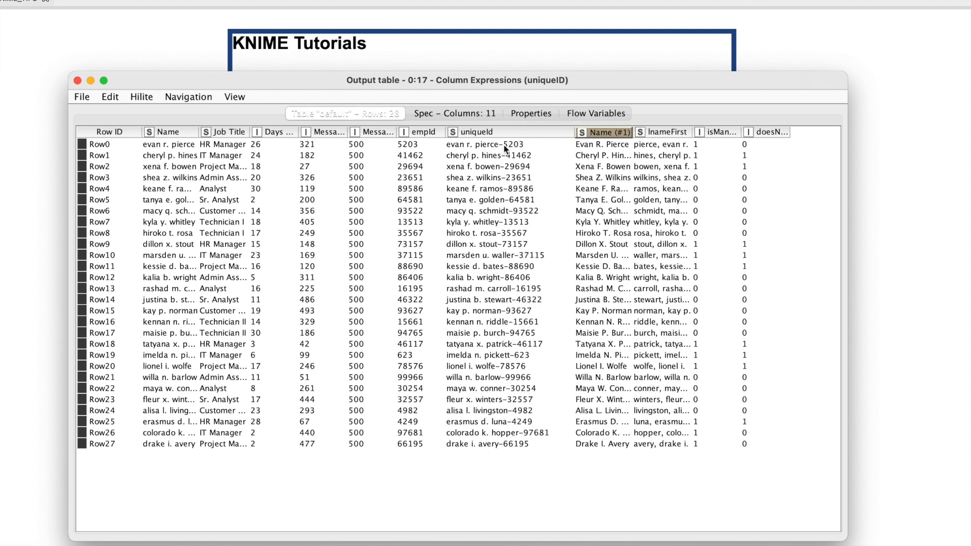